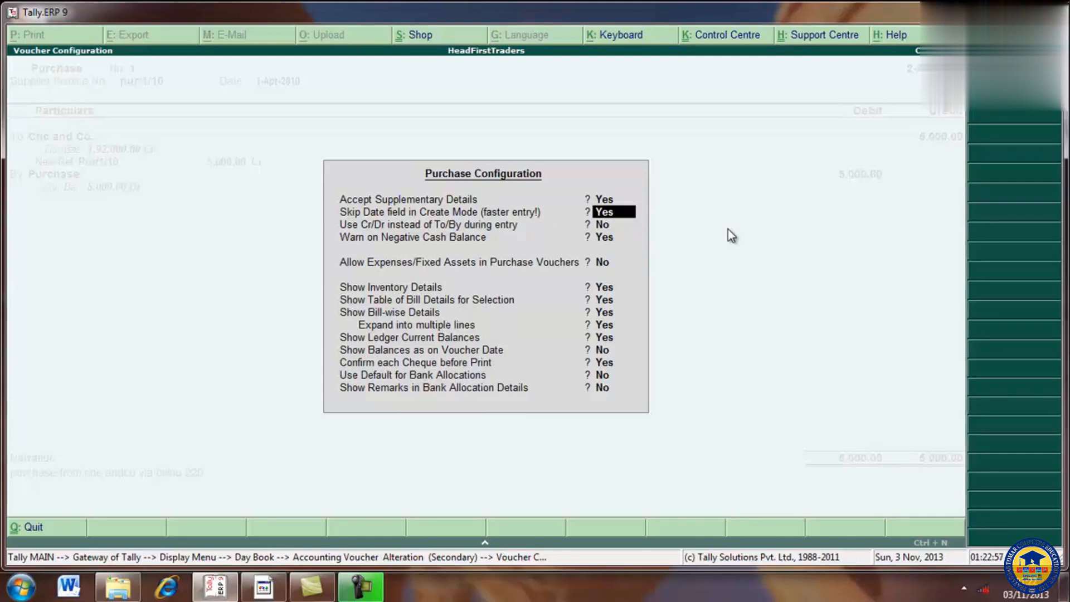
Set Skip Date field in Create Mode to No in the purchase configuration, keep the other options, and finish the voucher's narration entry.
type("n")
key("Return")
key("Return")
key("Return")
key("Return")
key("Return")
key("Return")
key("Return")
key("Return")
key("Return")
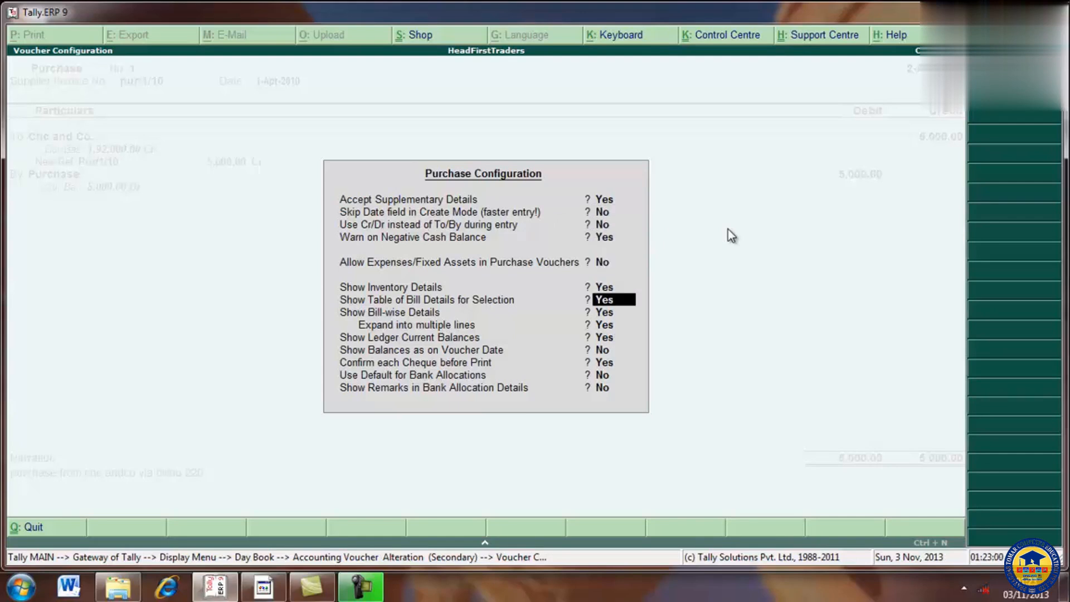
key("Return")
key("Return")
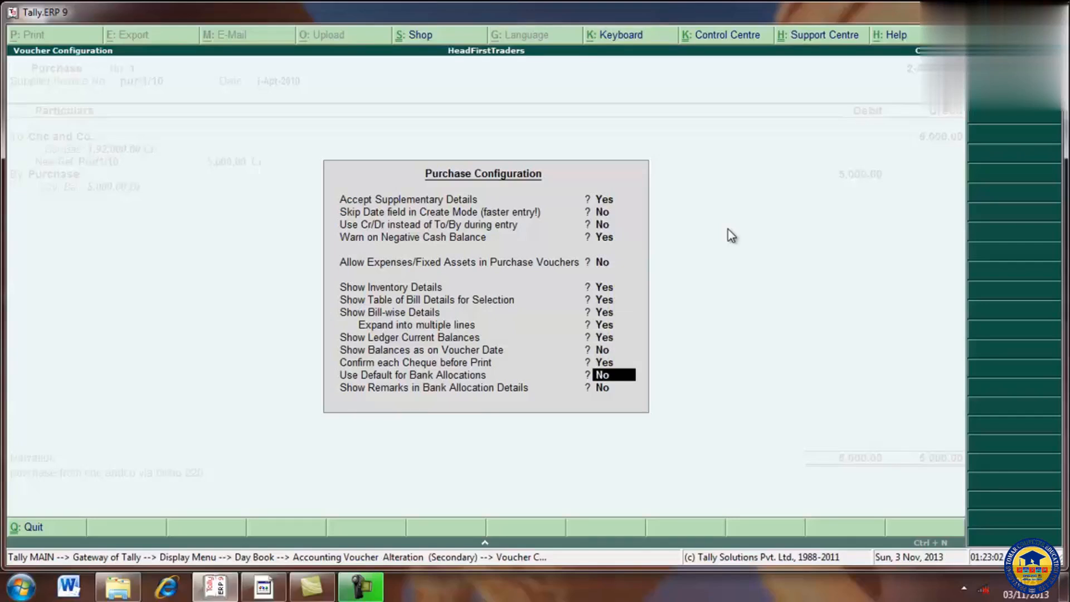
key("Return")
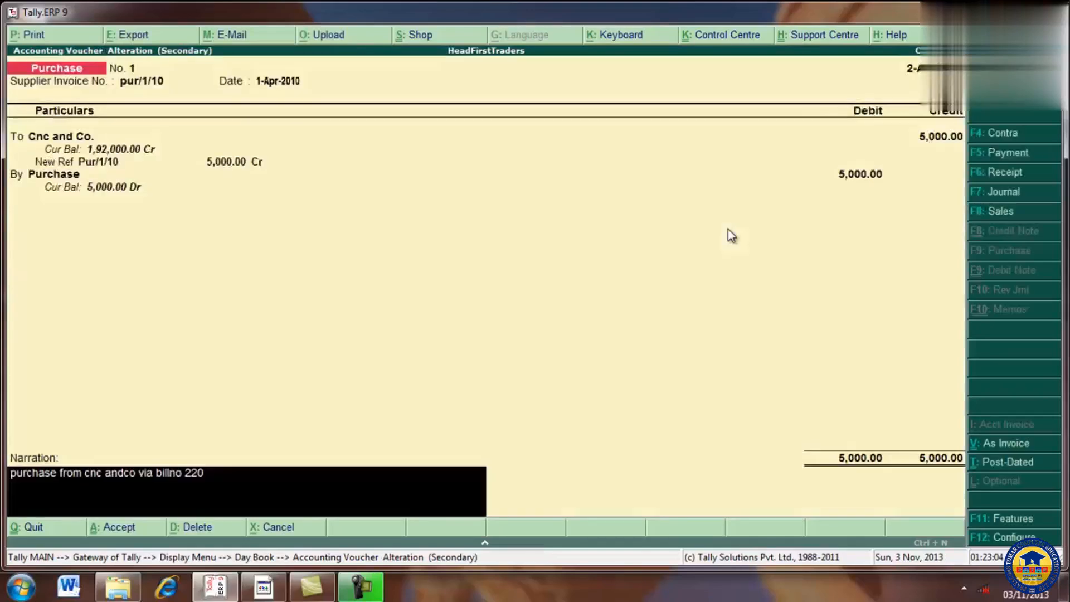
key("Return")
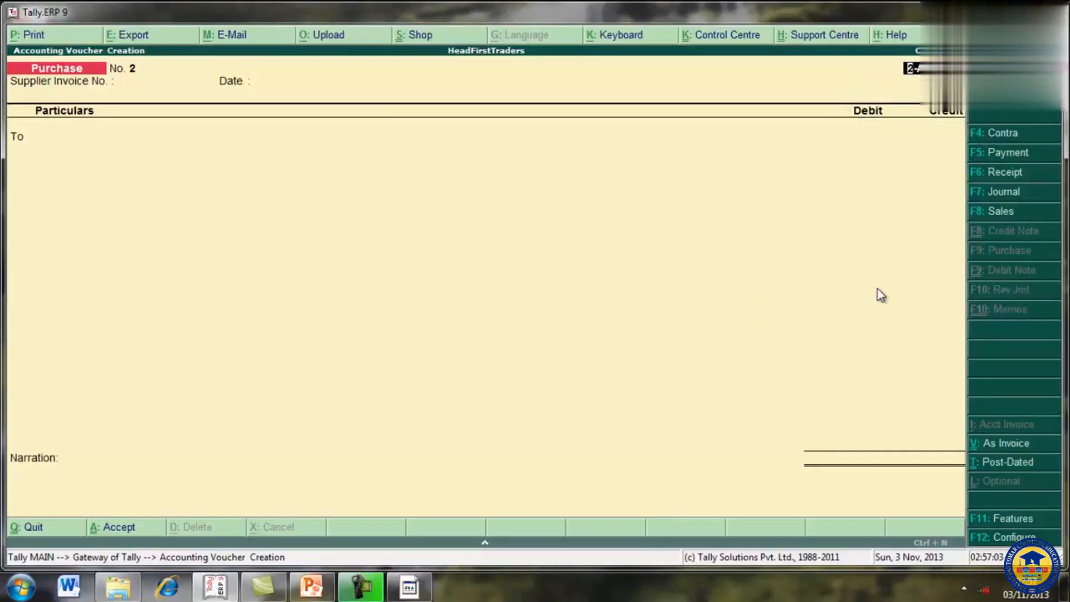
Fill in the new purchase voucher's supplier invoice number as pur/2/10 with the date 2-Apr-2010.
key("Return")
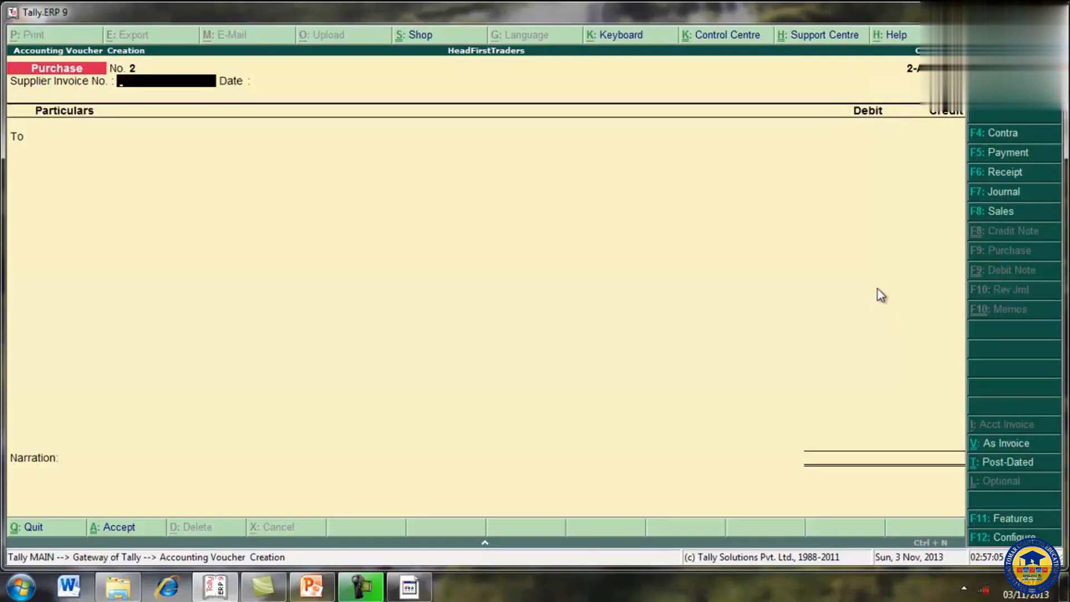
type("pur/2/10")
key("Return")
key("Return")
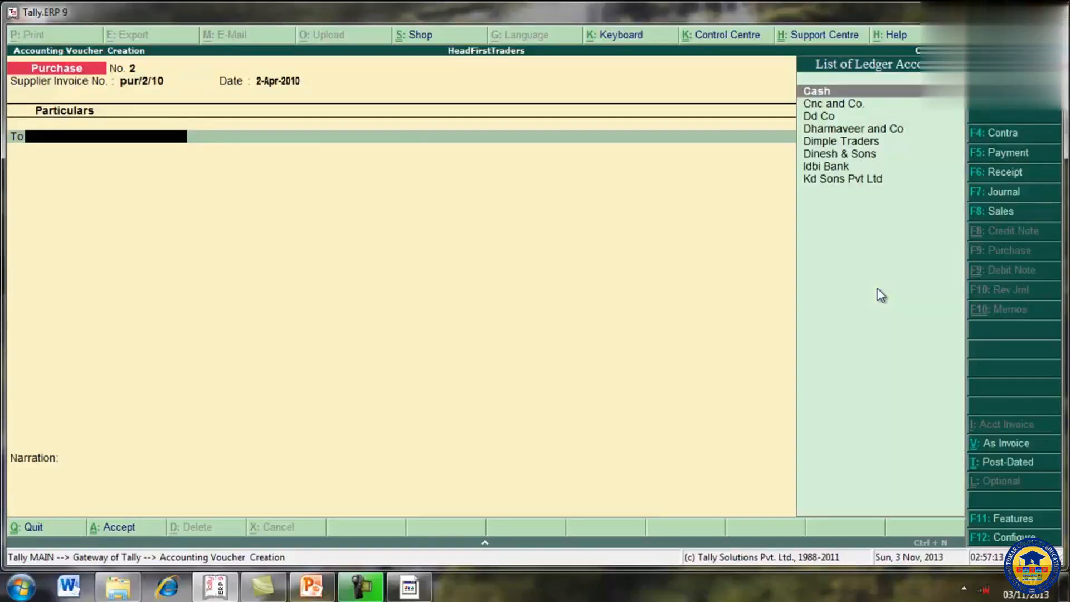
Choose Cash as the credited ledger on the first line of the purchase voucher.
key("BackSpace")
key("Return")
key("Down")
key("Down")
key("Up")
key("Up")
type("C")
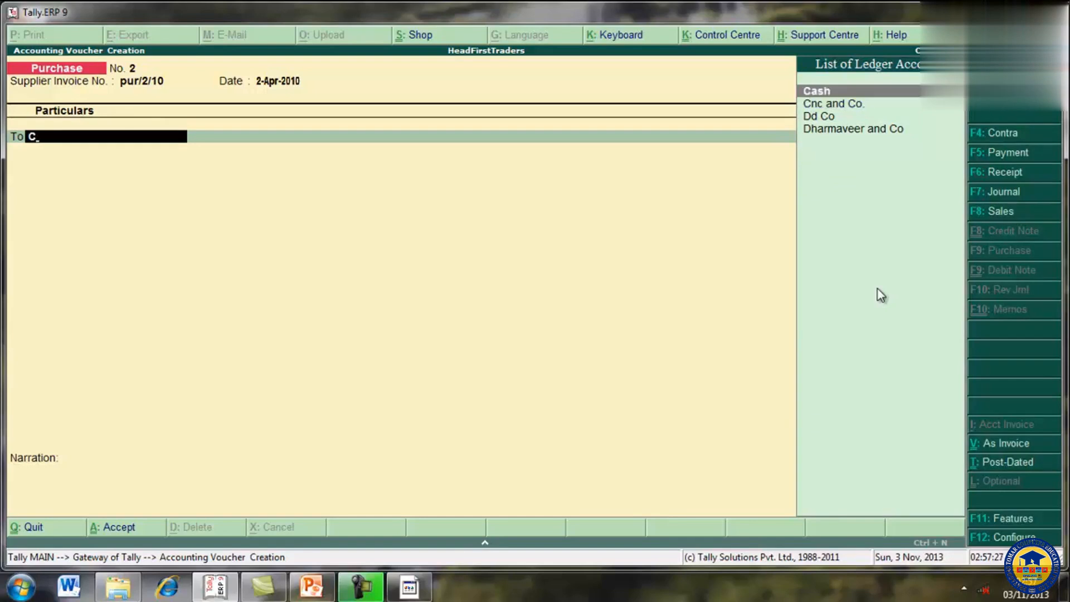
key("Return")
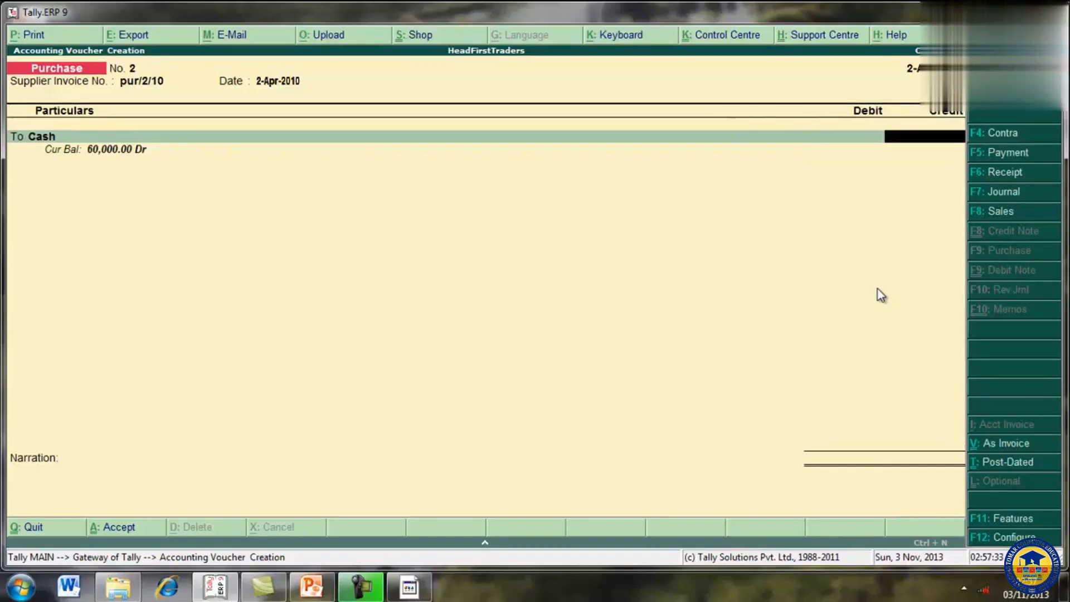
Credit Cash with 8,000 and debit the Purchase ledger with the same amount.
type("8000")
key("Return")
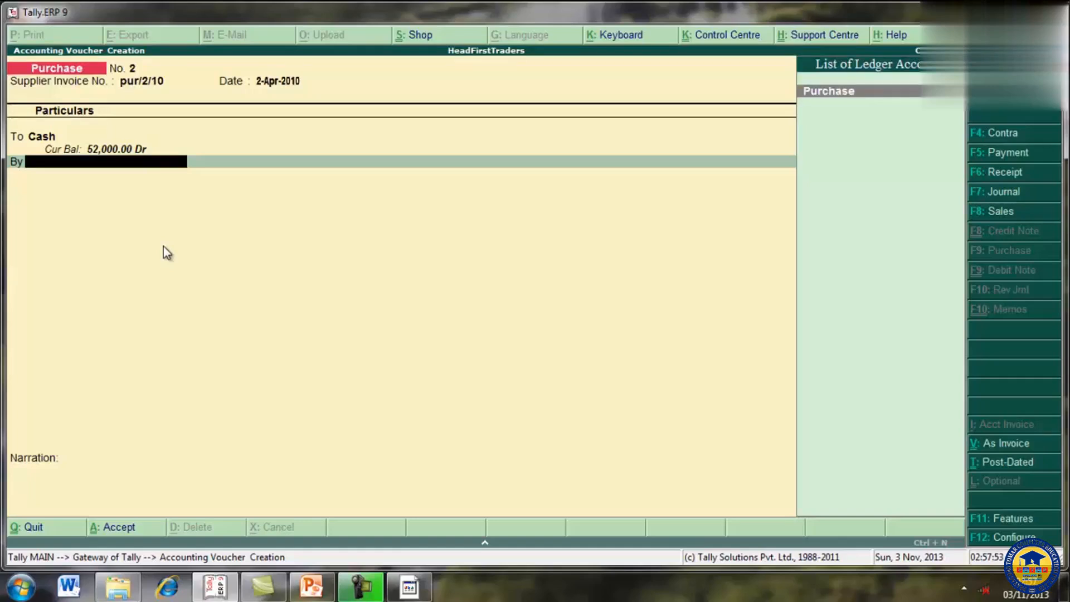
key("Return")
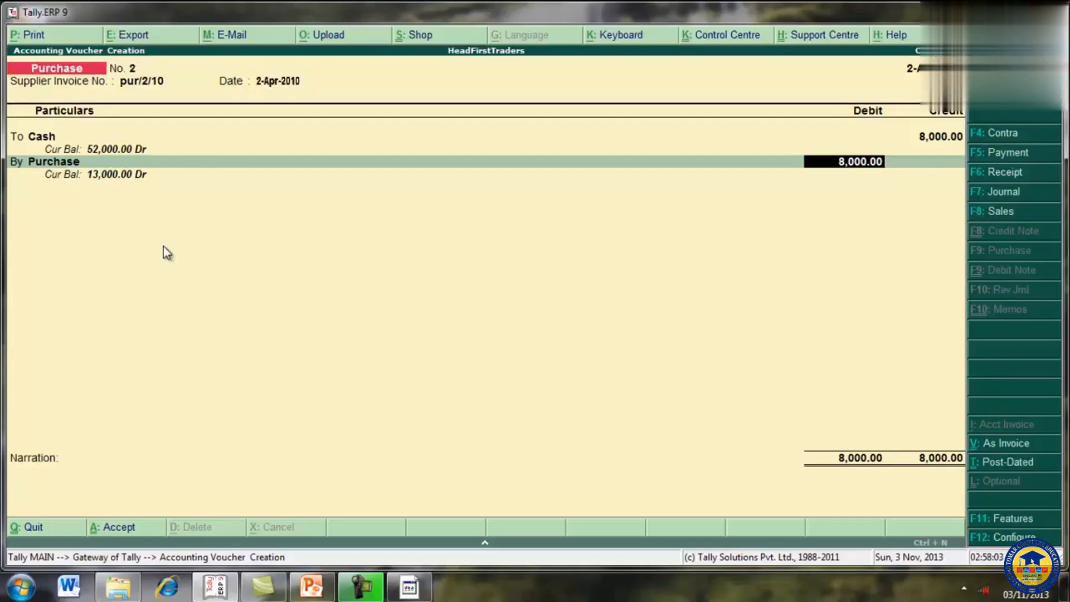
key("Return")
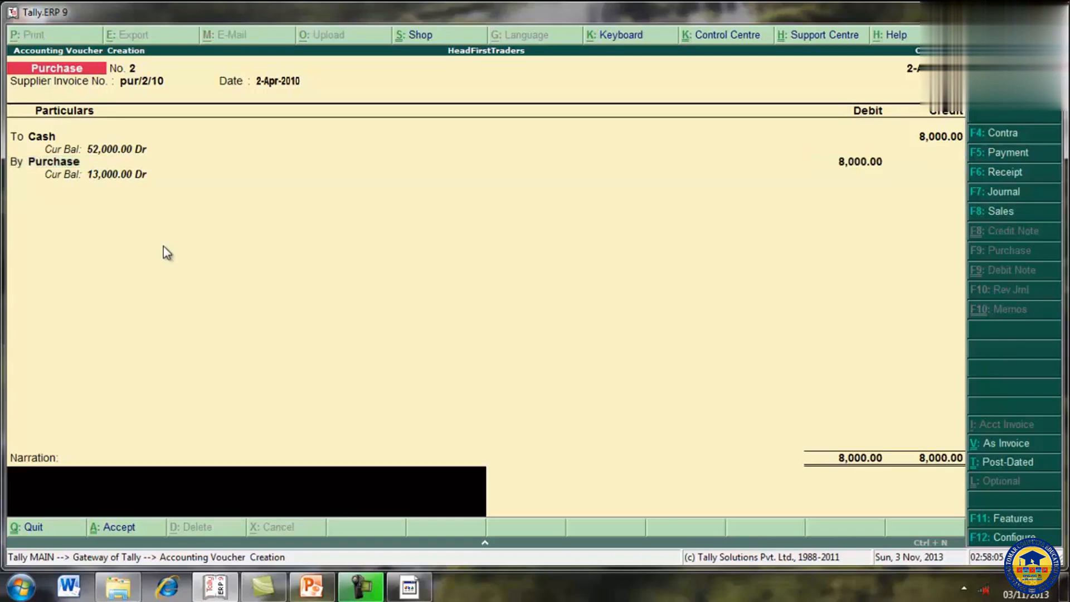
Recall the previous purchase voucher's narration into the narration field.
type("cashpurchase")
key("ctrl+r")
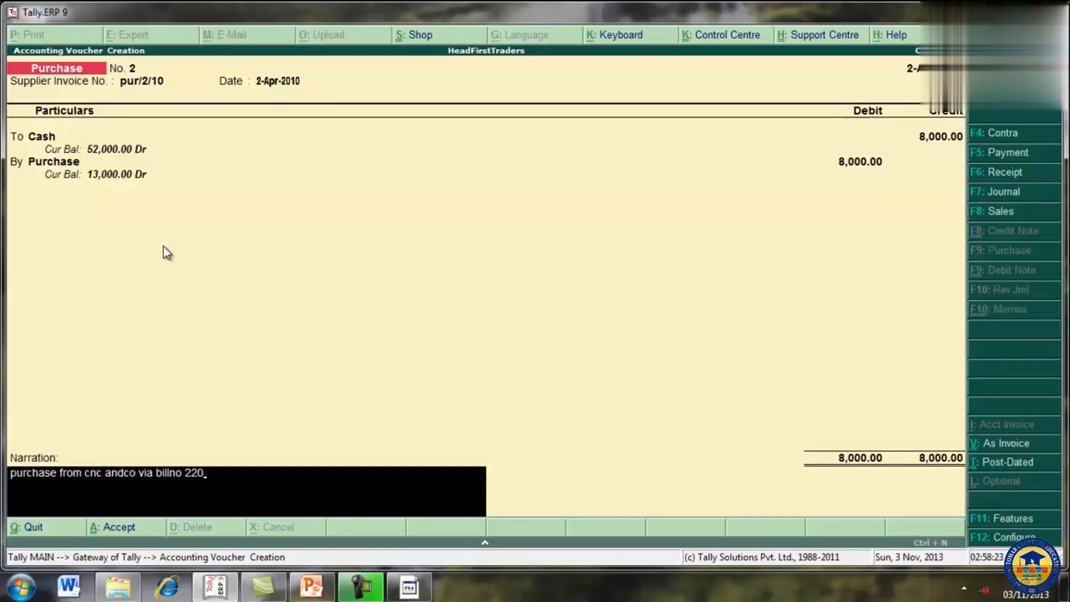
Edit the recalled narration to read "purchase cash of 8000/-" and accept the purchase voucher.
key("BackSpace")
key("BackSpace")
key("BackSpace")
key("BackSpace")
key("BackSpace")
key("BackSpace")
key("BackSpace")
key("BackSpace")
key("BackSpace")
key("BackSpace")
key("BackSpace")
key("BackSpace")
key("BackSpace")
key("BackSpace")
key("BackSpace")
key("BackSpace")
key("BackSpace")
key("BackSpace")
key("BackSpace")
key("BackSpace")
key("BackSpace")
key("BackSpace")
key("BackSpace")
key("BackSpace")
type("cash from")
key("BackSpace")
key("BackSpace")
key("BackSpace")
key("BackSpace")
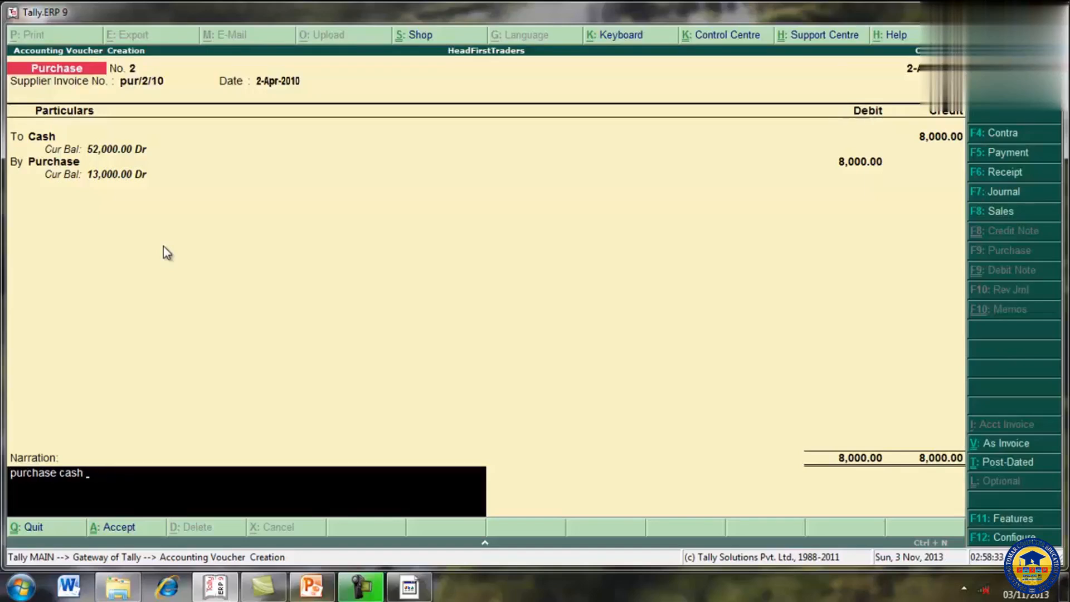
type("of 8000/-")
key("Return")
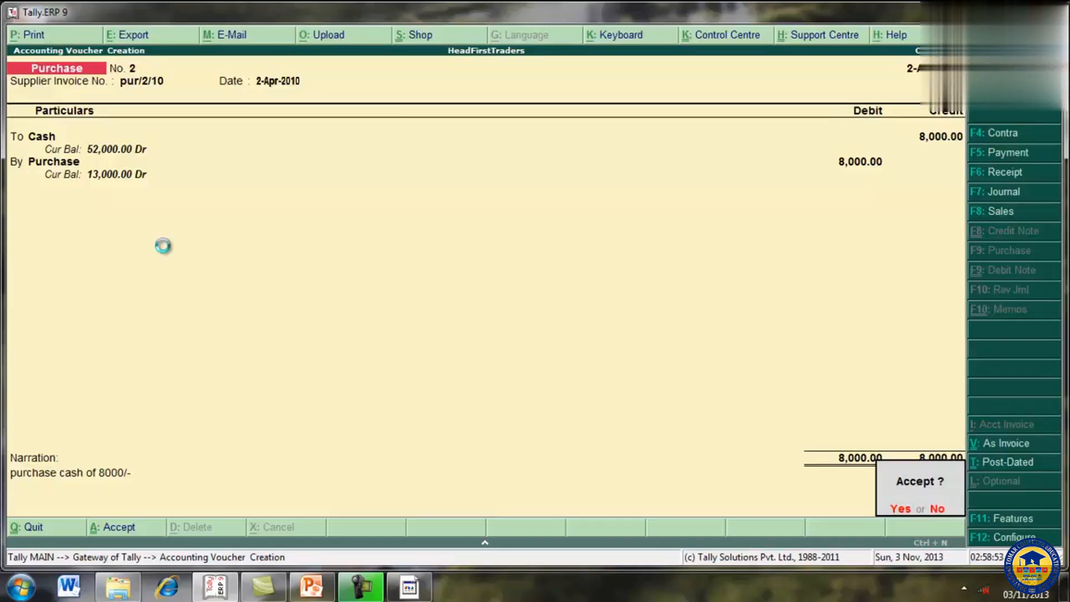
key("Return")
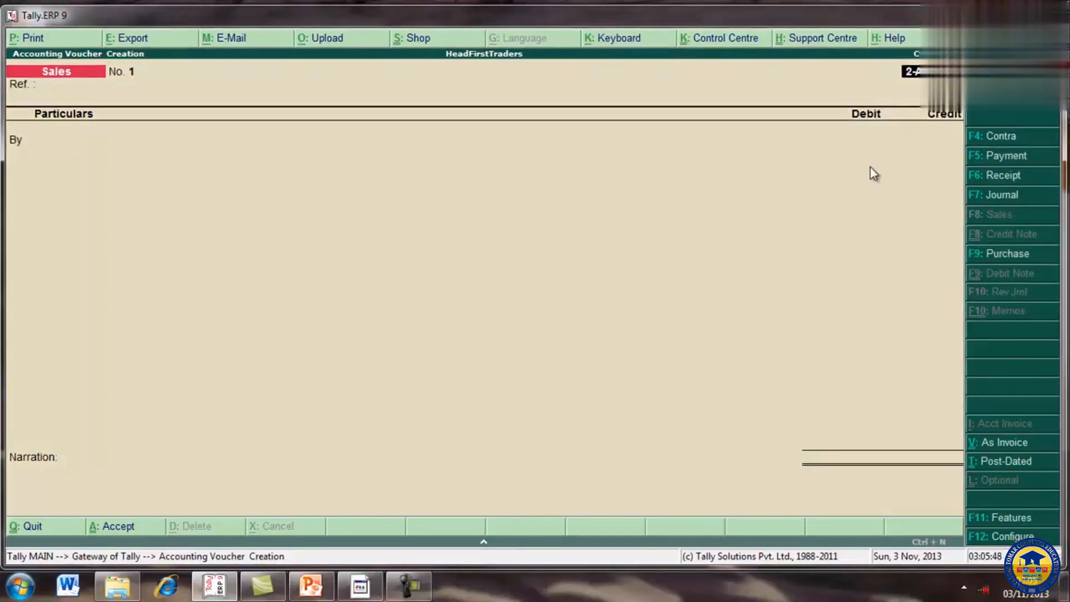
Maximize the window, accept the sales voucher's date of 5-Apr-2010, and enter the reference sale/1/10.
left_click(1014, 11)
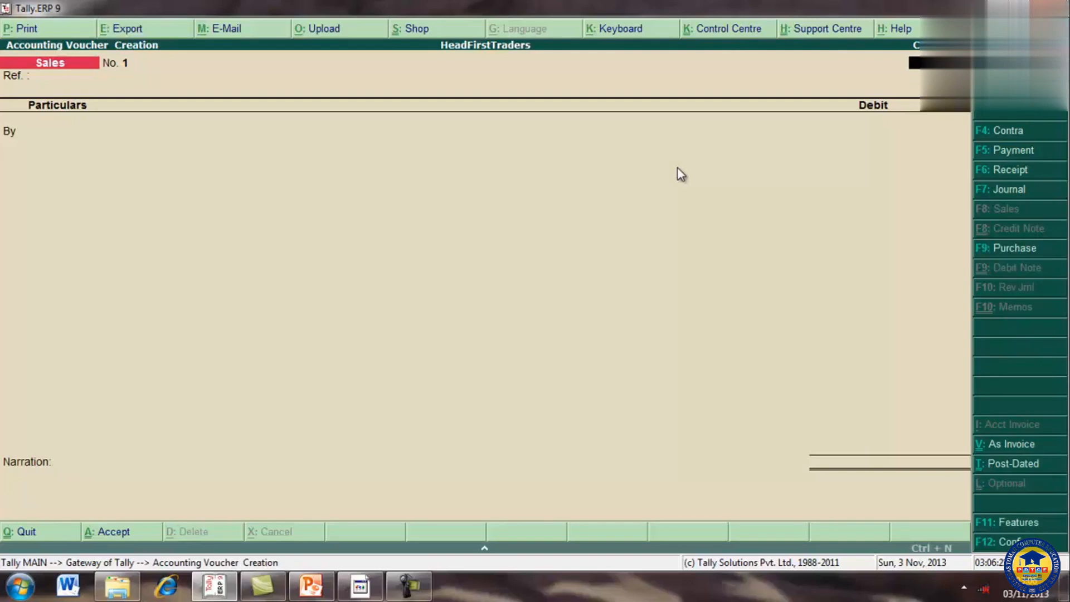
key("Return")
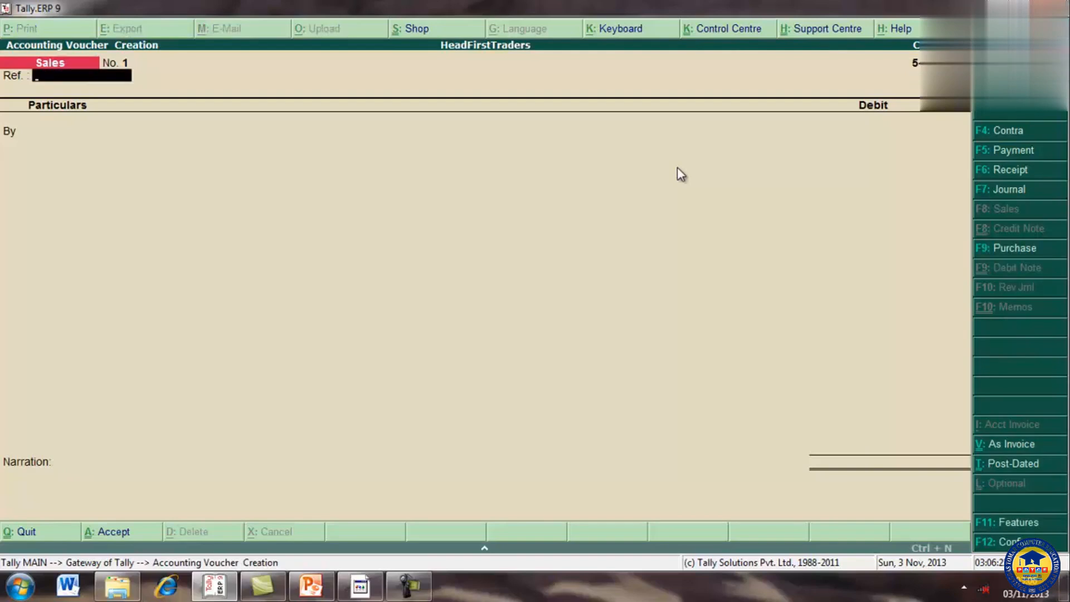
type("sale/1/10")
key("Return")
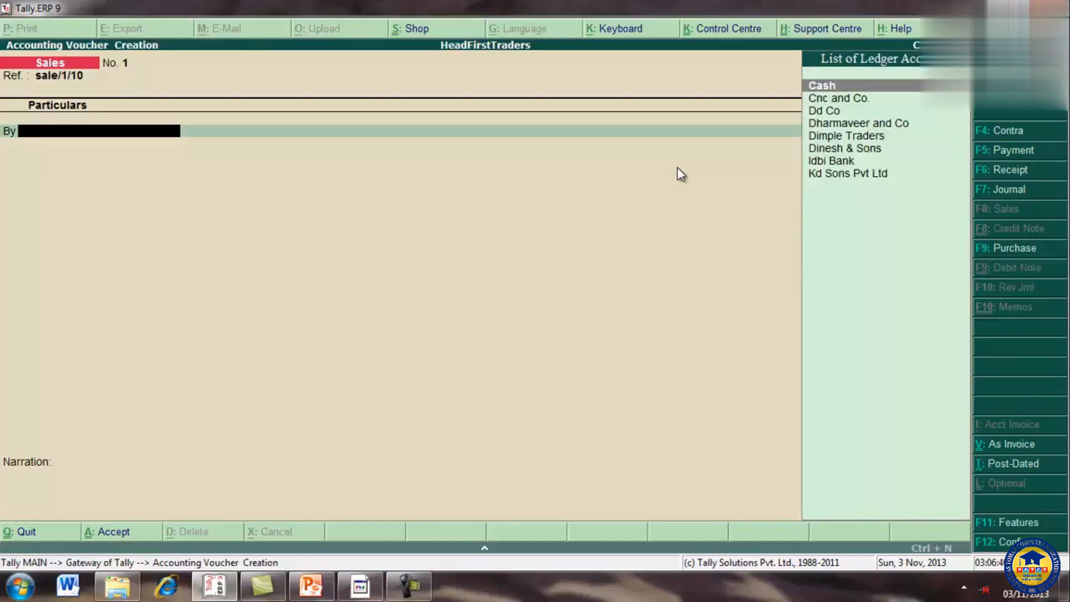
Debit the Dharmaveer and Co ledger with 10,000 on the first line of the sales voucher.
key("Down")
key("Down")
key("Down")
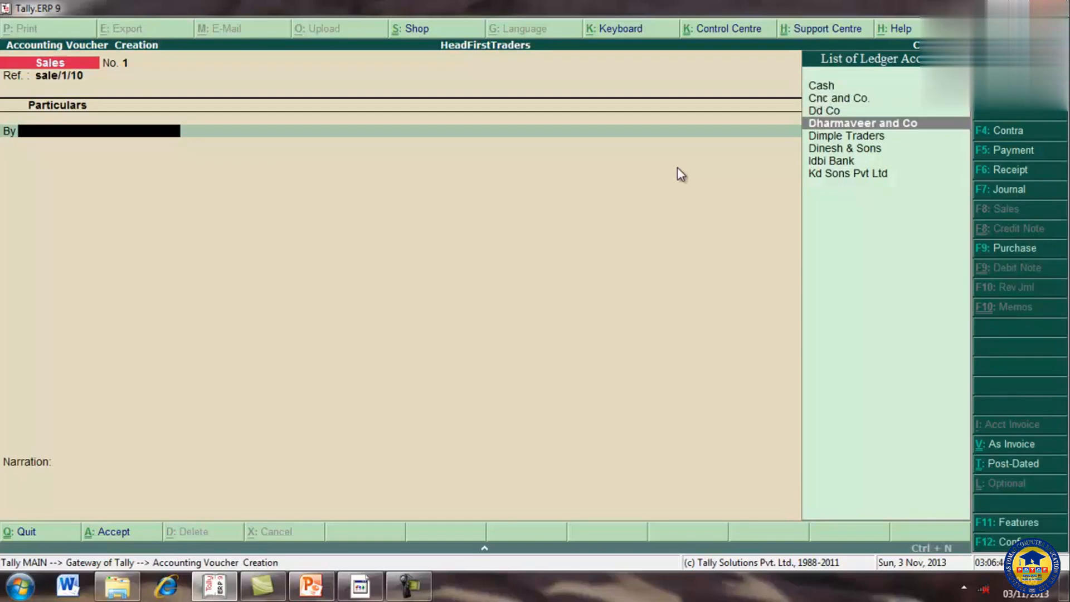
type("D")
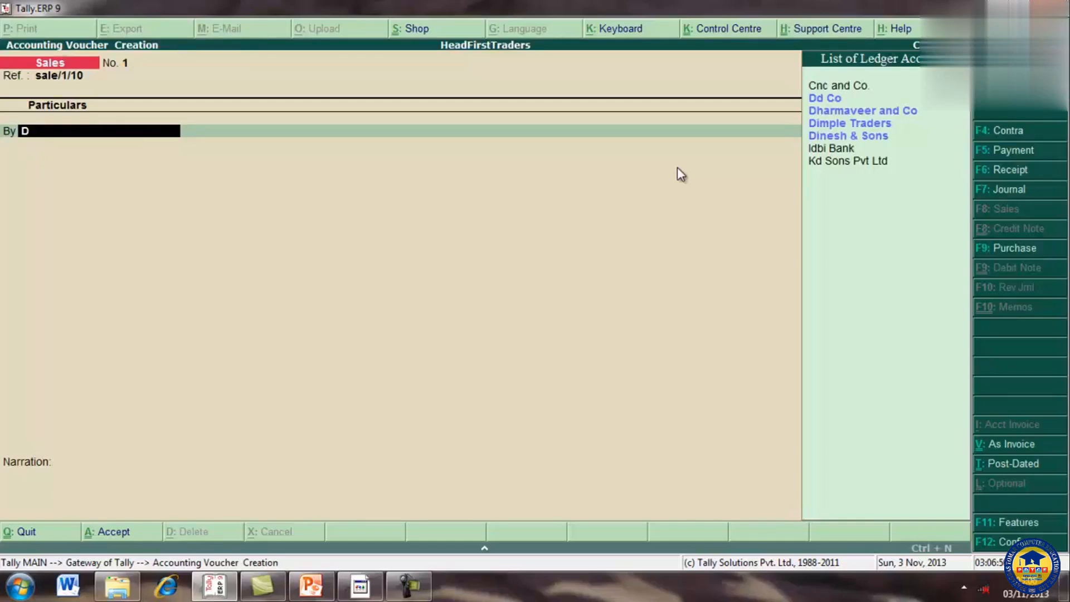
type("h")
key("Return")
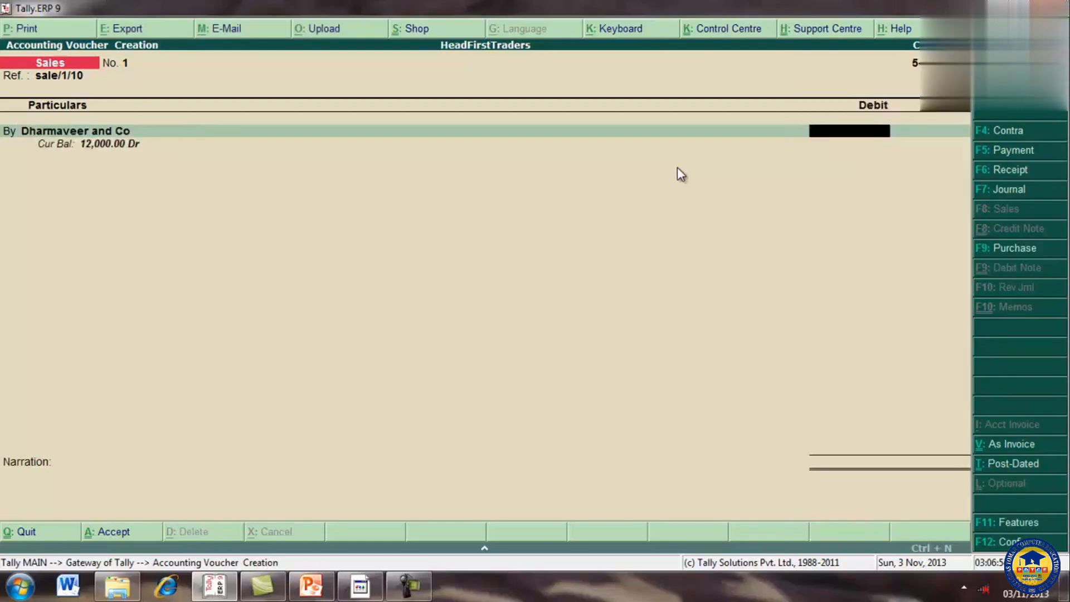
type("10000")
key("Return")
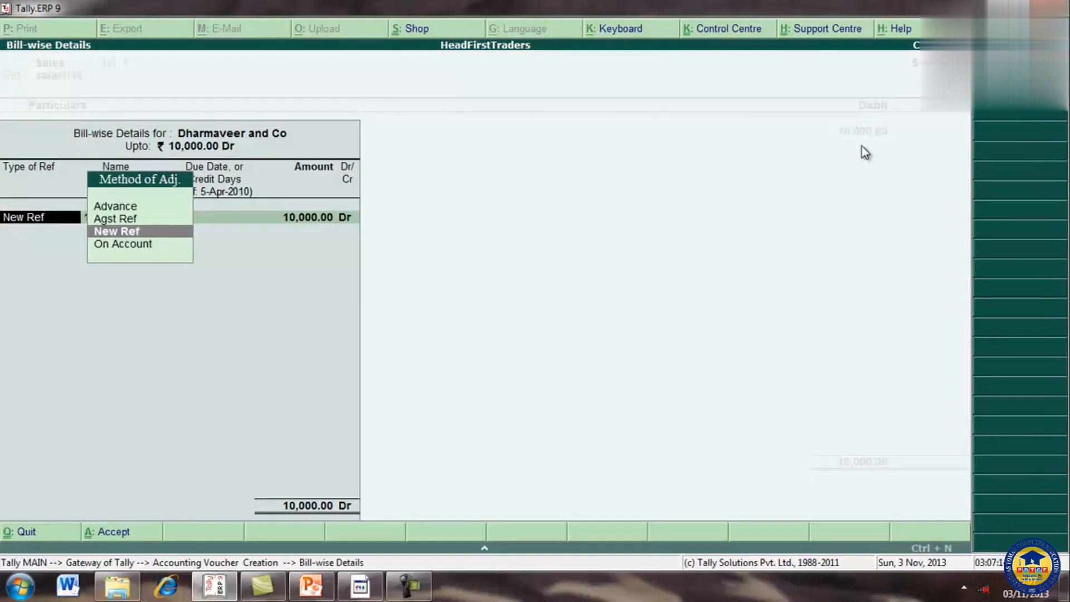
Record the bill-wise details for Dharmaveer and Co as New Ref 1 for 10,000.00 Dr.
key("Return")
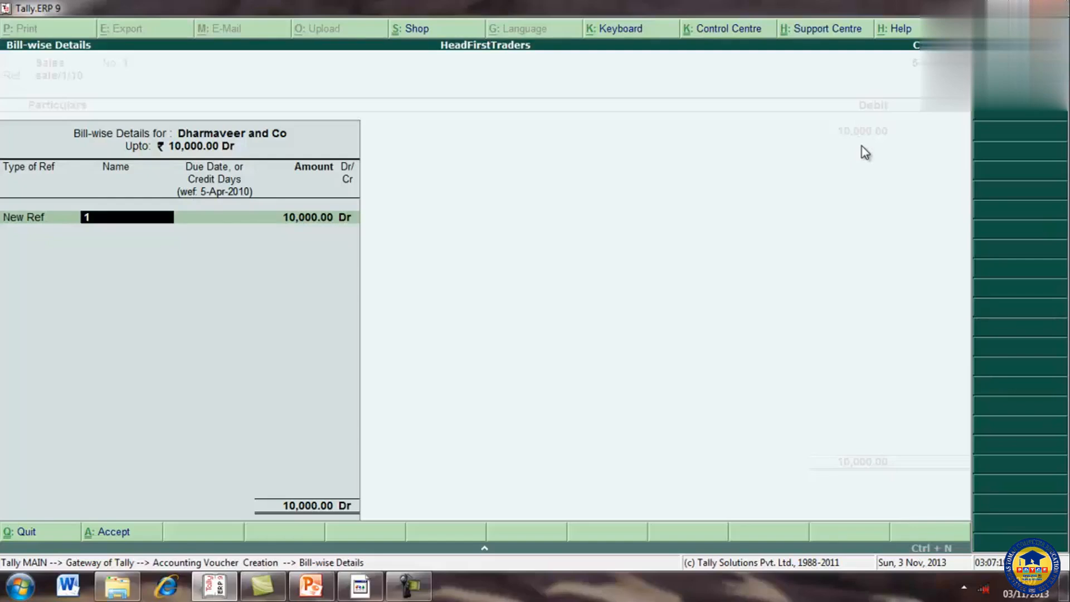
key("Return")
key("Return")
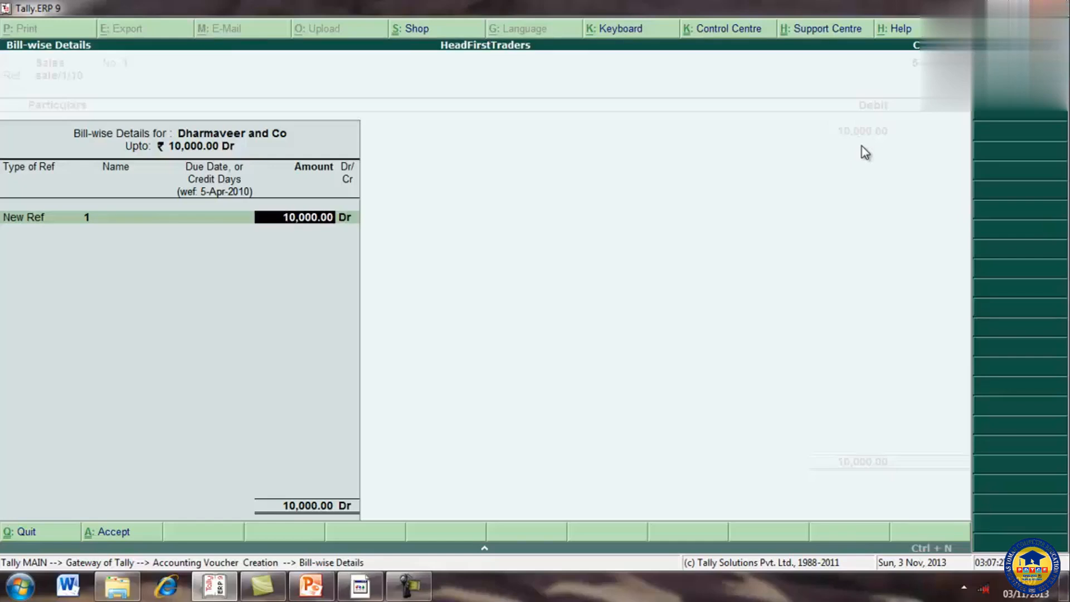
key("Return")
key("Return")
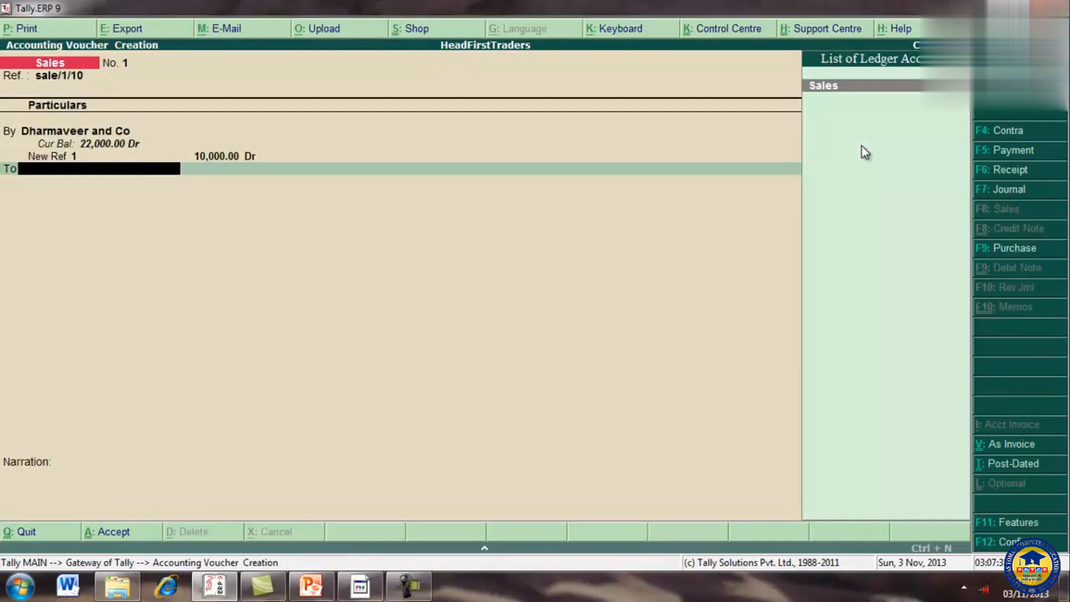
Credit the Sales ledger with 10,000 and enter the narration "sale of10000/-".
key("Return")
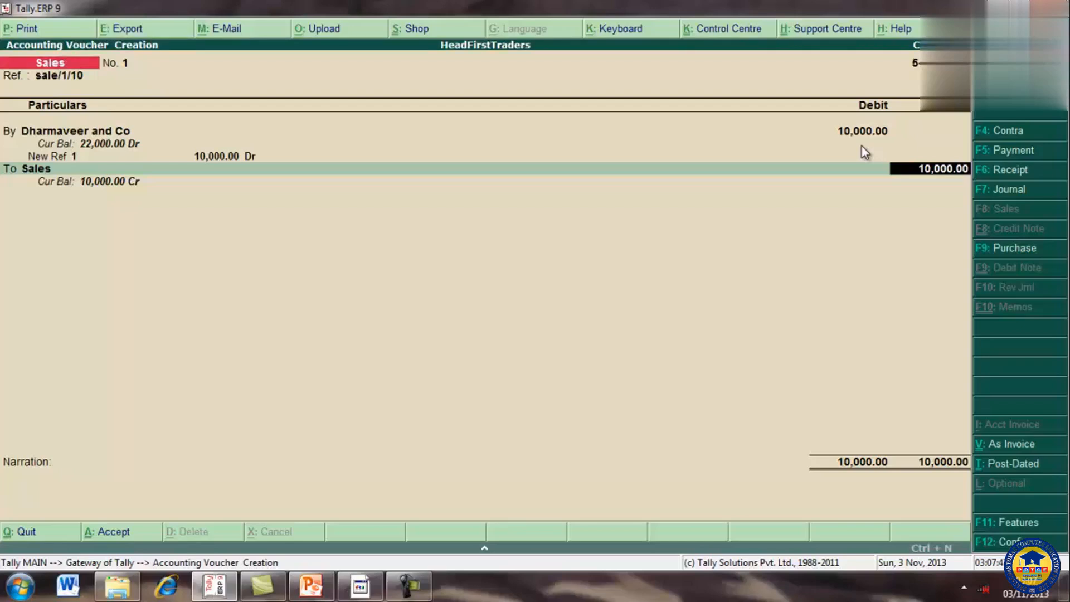
key("Return")
type("sale of1000")
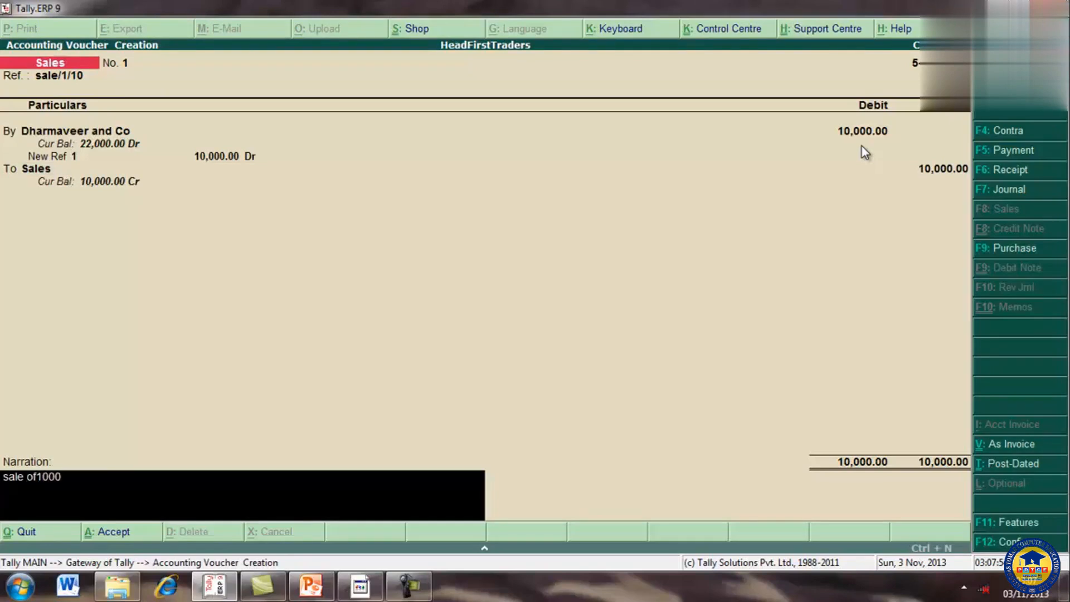
type("0/-")
key("Return")
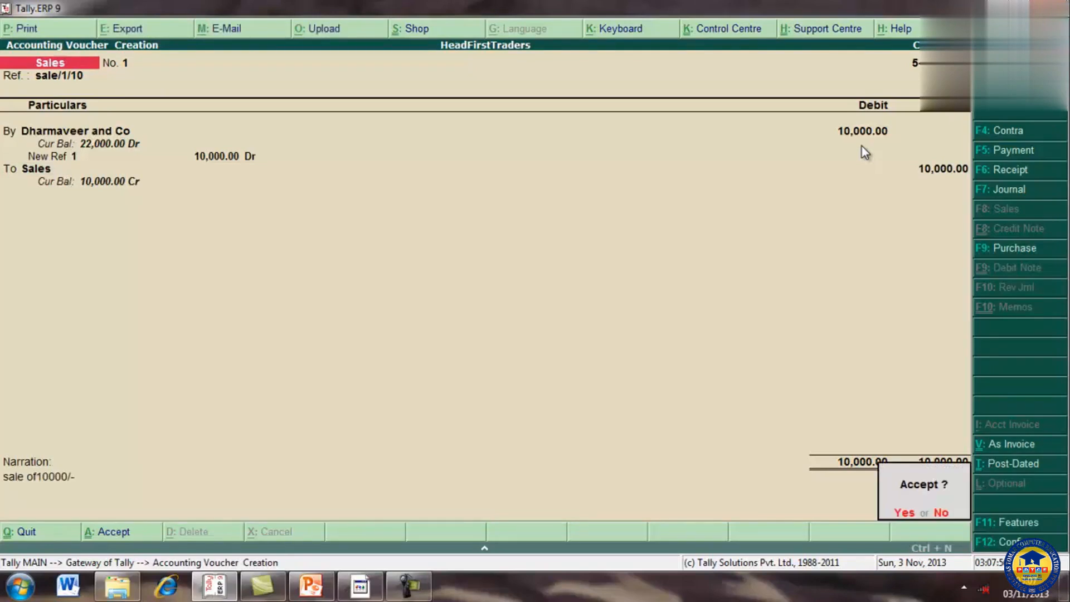